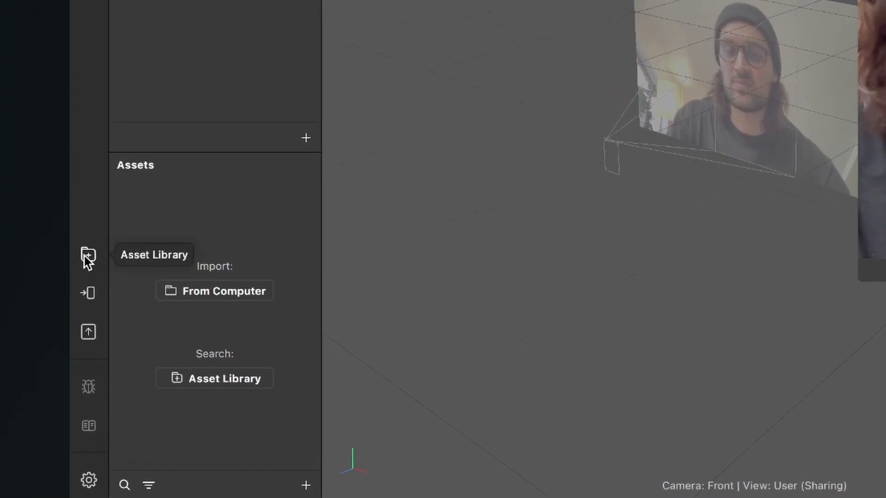
Search the AR Library's 3D Objects for 'Hat' and browse the cowboy hat results
click(84, 256)
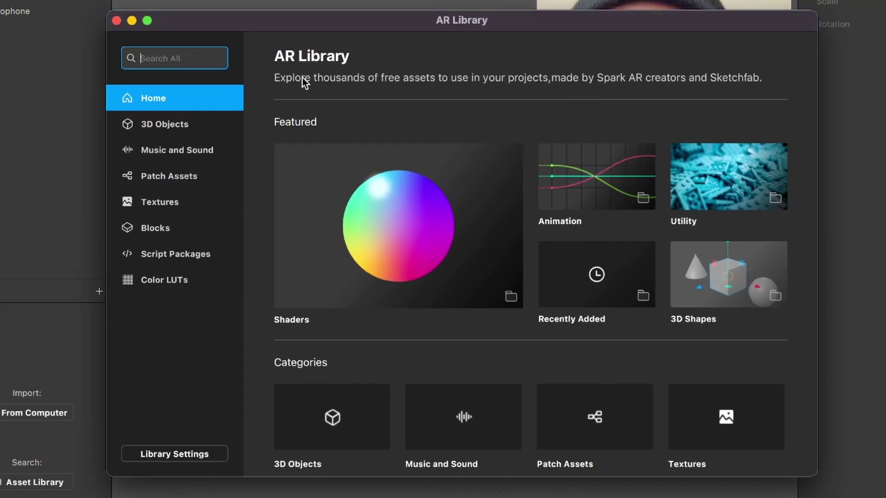
click(182, 126)
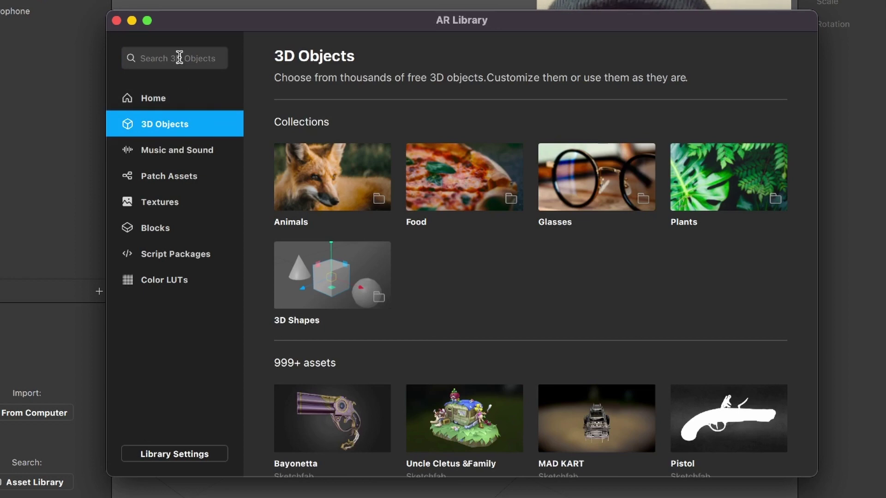
key(Return)
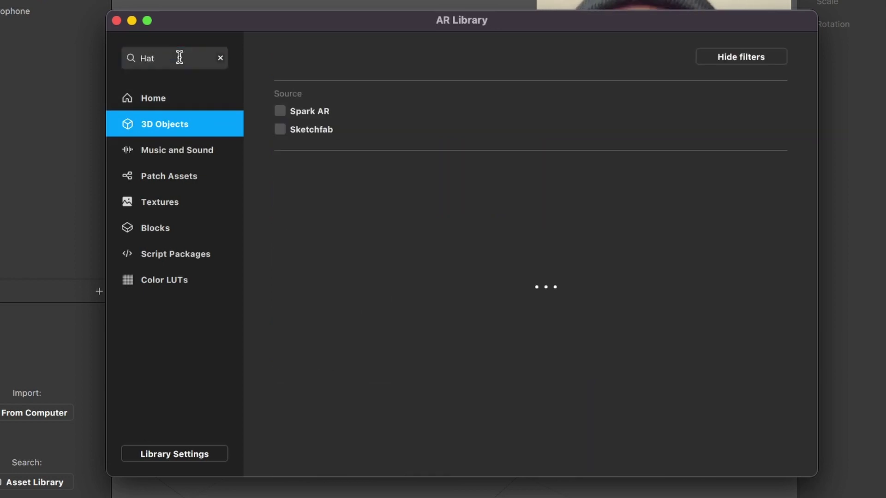
scroll(552, 252, down, 10)
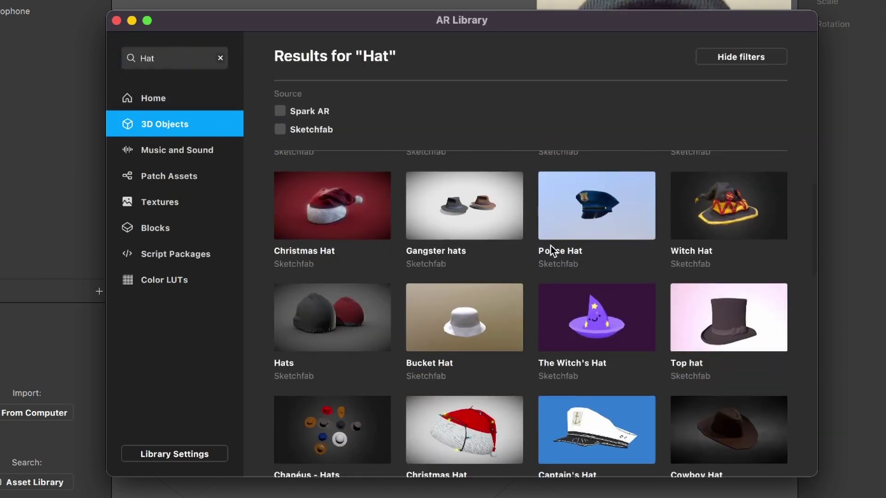
scroll(544, 265, down, 5)
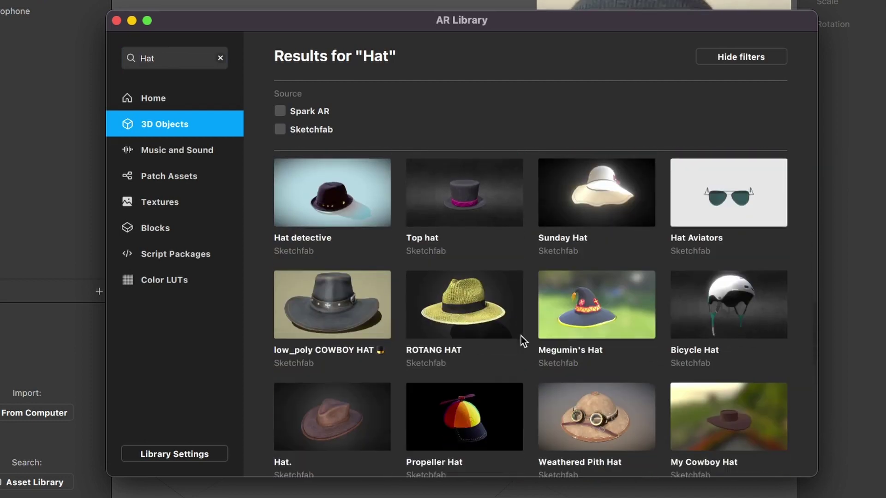
scroll(521, 341, up, 4)
scroll(521, 341, up, 3)
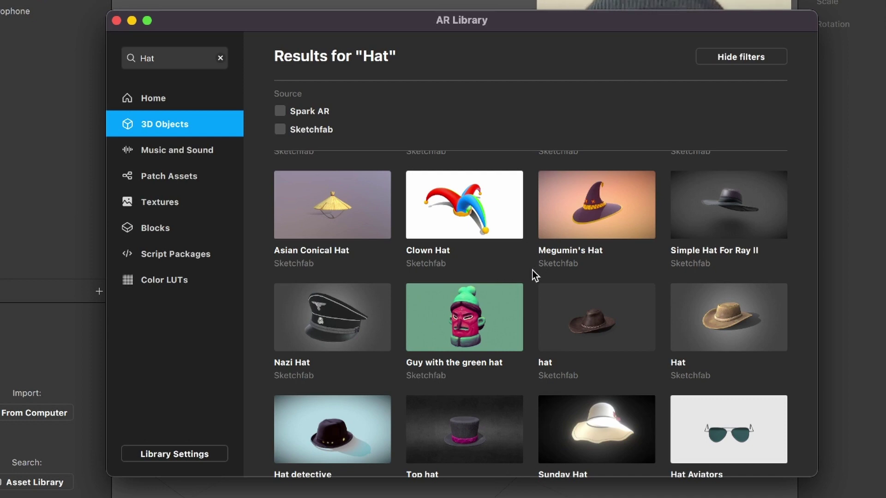
scroll(530, 267, down, 2)
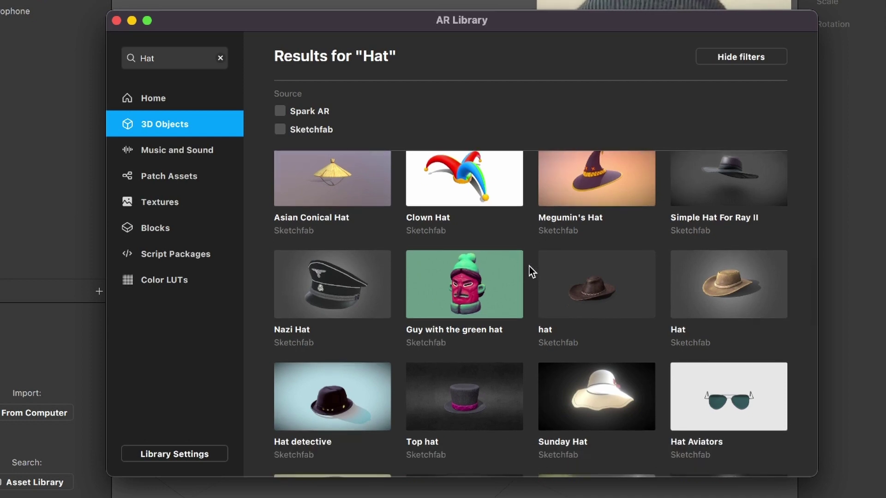
scroll(531, 289, down, 1)
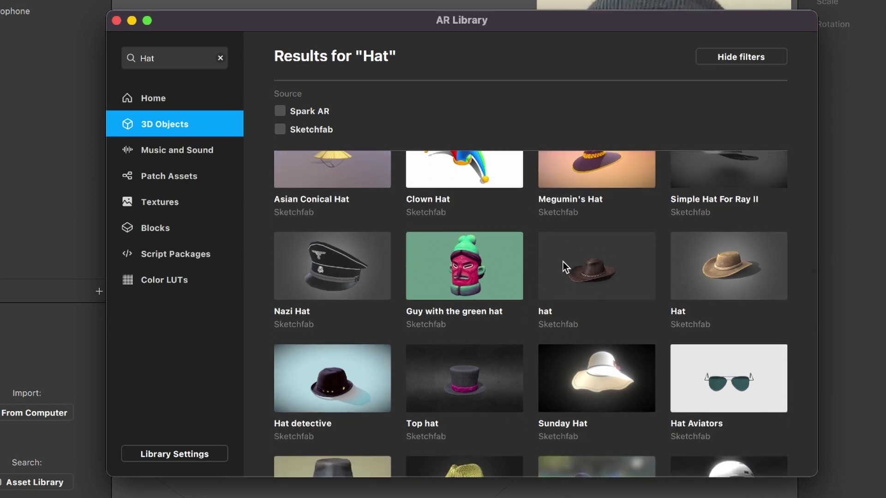
Import the free brown Sketchfab 'Hat' model and close the AR Library
click(721, 273)
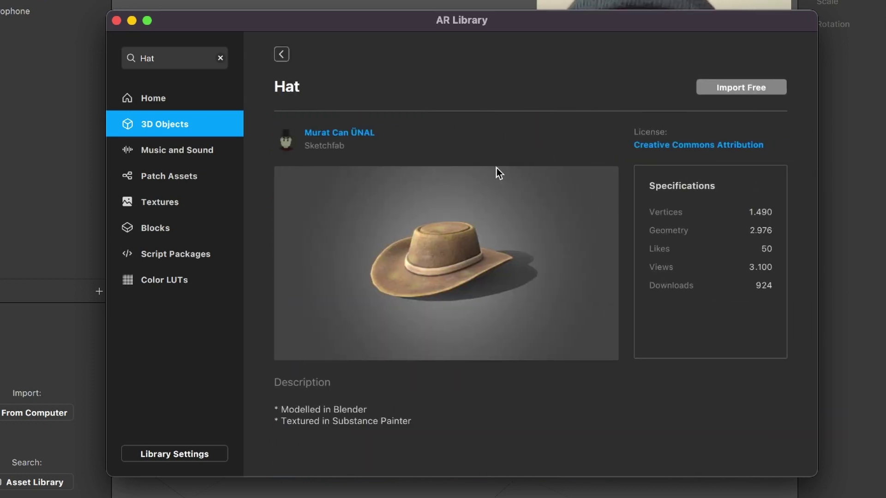
click(747, 87)
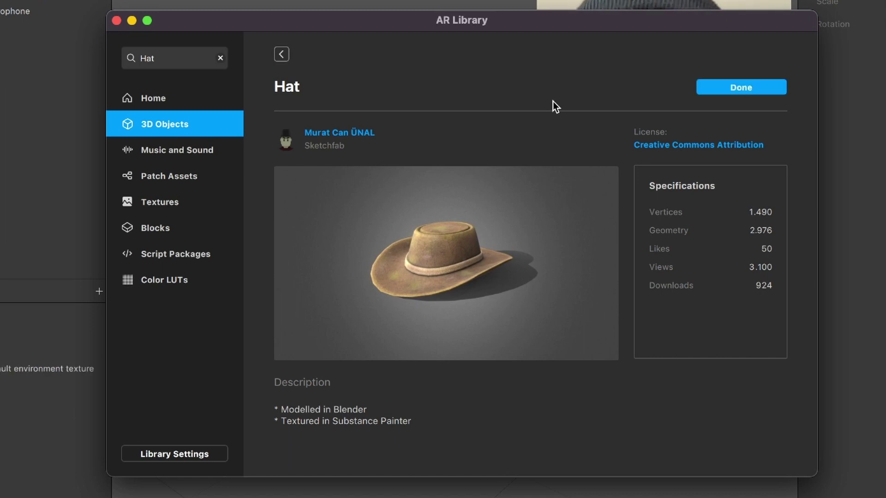
click(117, 22)
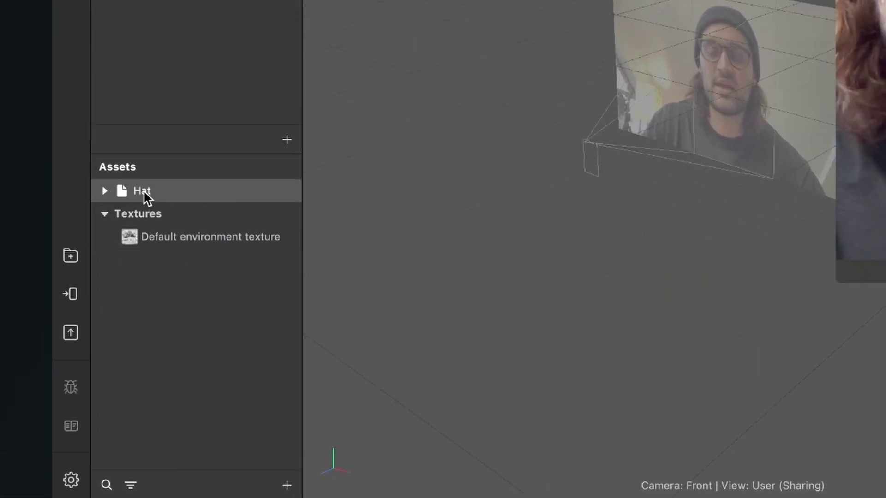
Place the Hat asset in the scene under Focal Distance and zoom out to see it
drag(144, 192, 156, 279)
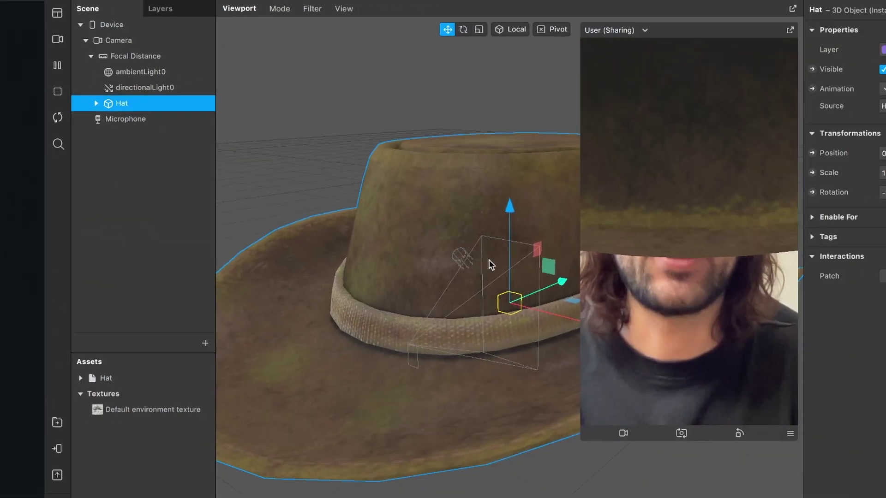
scroll(419, 224, down, 3)
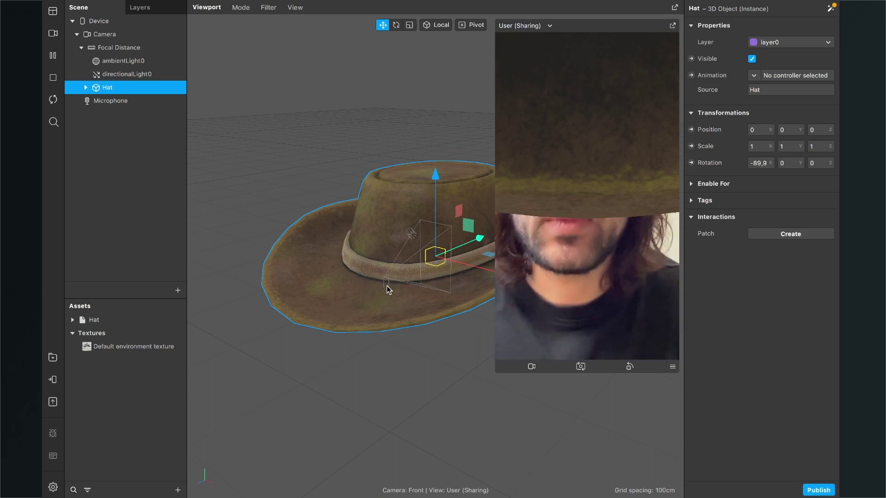
scroll(387, 286, up, 1)
scroll(387, 286, up, 3)
scroll(380, 291, down, 2)
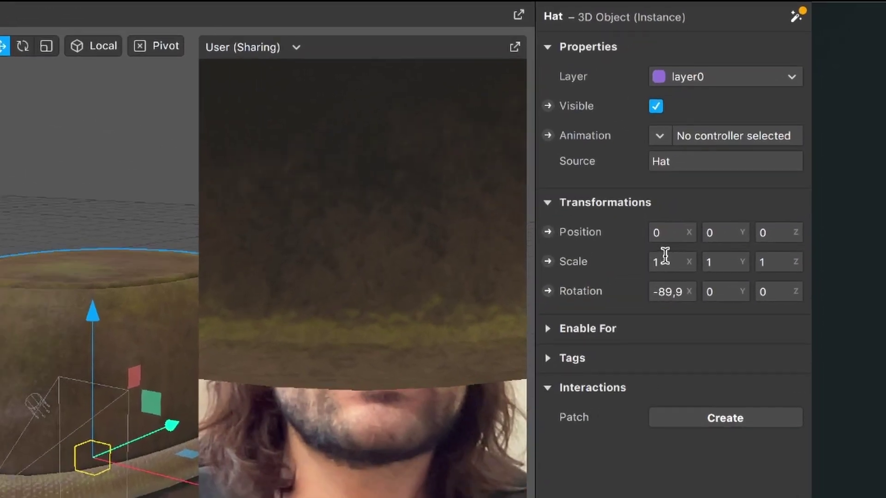
Scale the Hat to 0,15 on X, Y and Z so it is face-sized
click(671, 259)
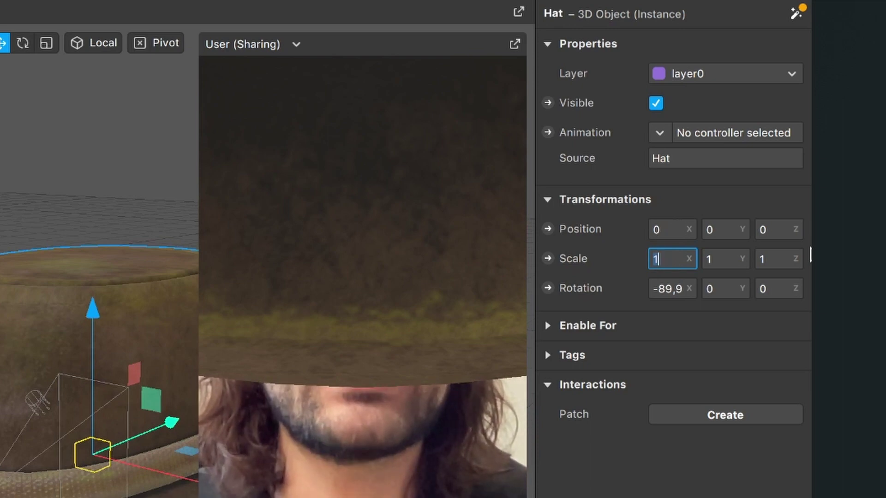
key(BackSpace)
text(0)
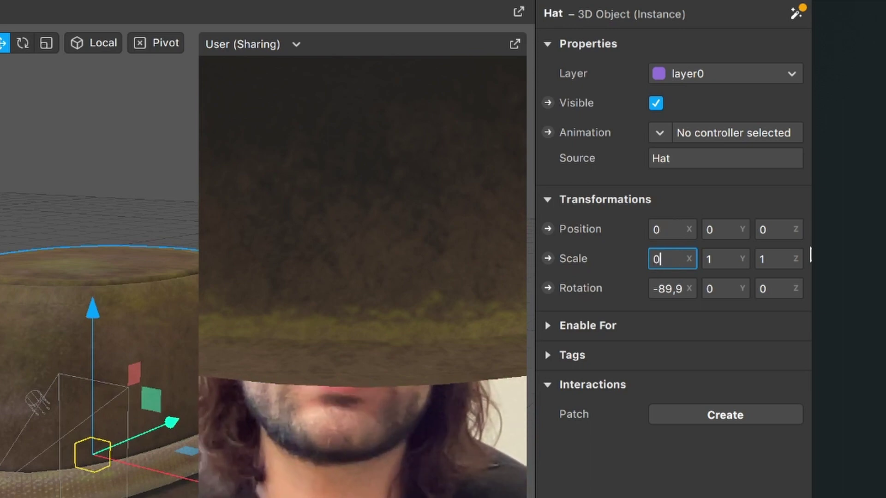
text(,15)
key(Tab)
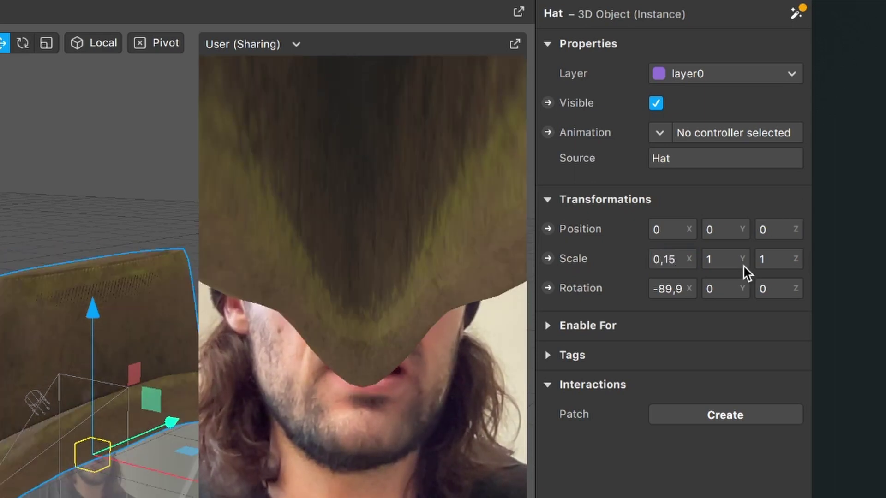
text(0,15)
key(Return)
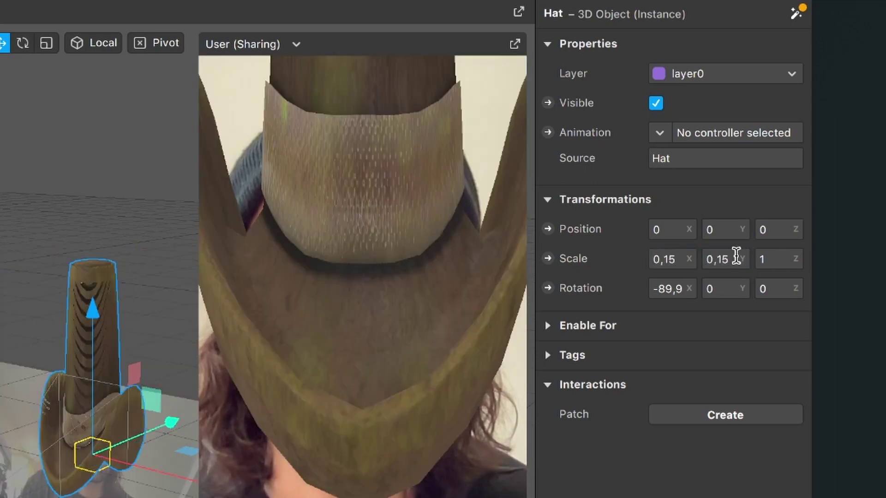
click(779, 260)
key(BackSpace)
text(0,15)
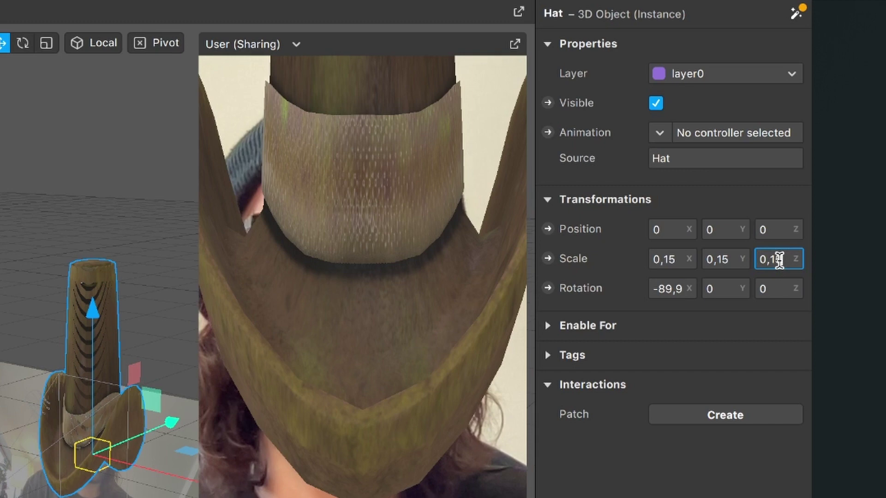
key(Return)
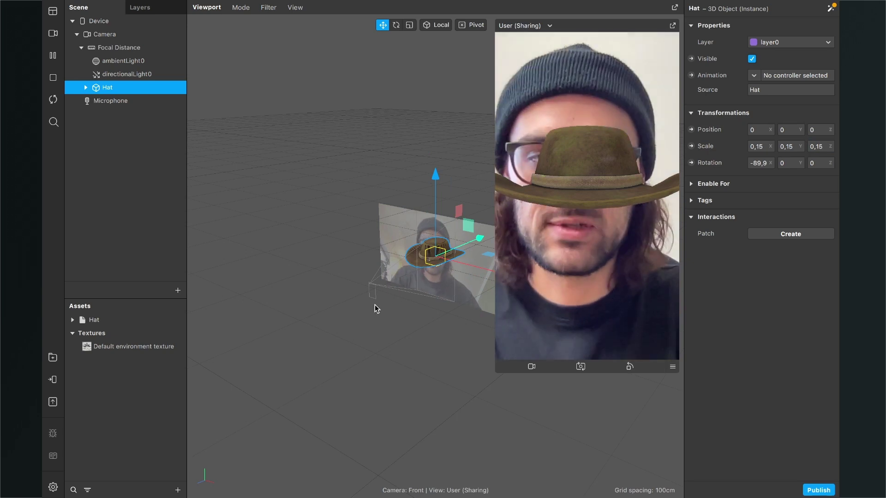
scroll(379, 318, up, 5)
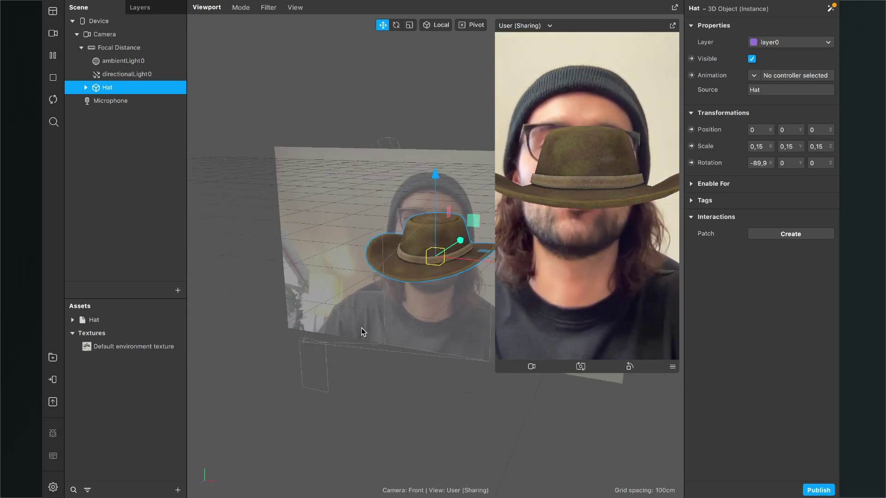
drag(376, 336, 397, 361)
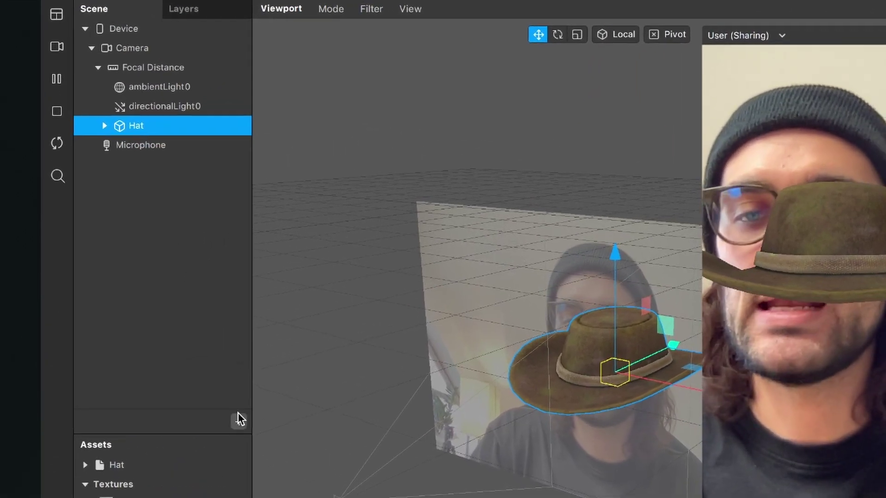
Insert a Face Tracker, faceTracker0, into the scene using a 'fac' search
click(238, 414)
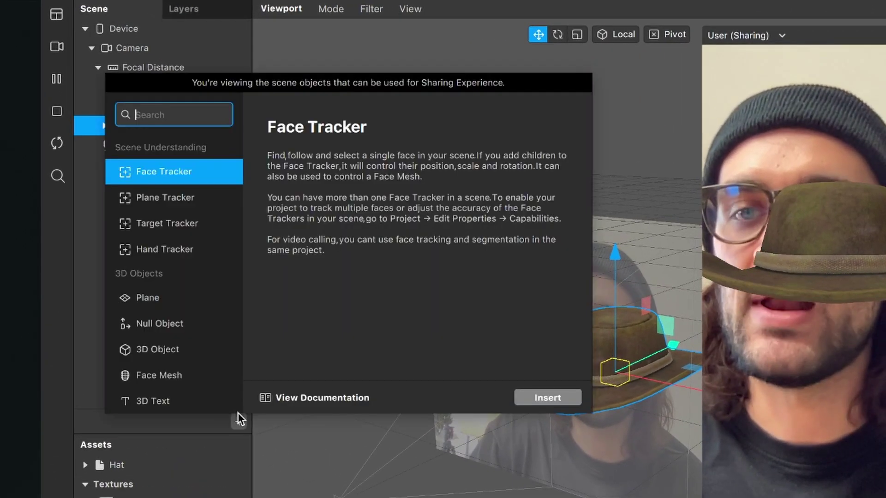
text(face)
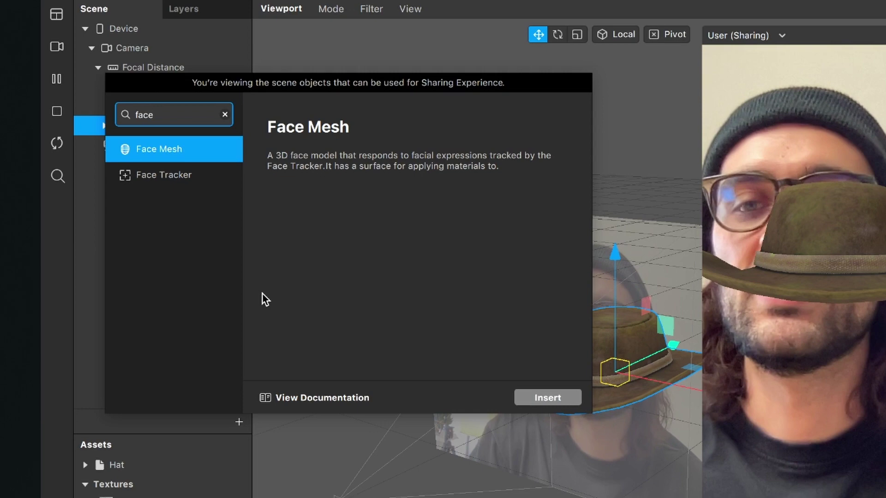
key(Down)
key(Return)
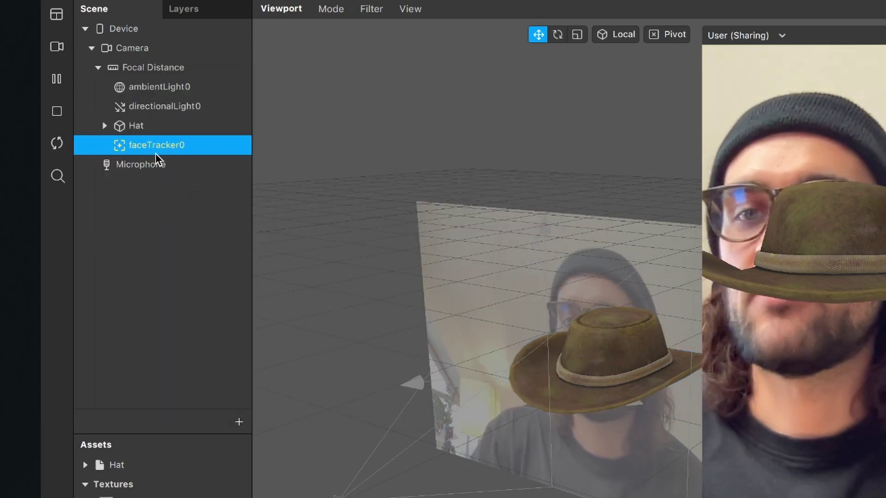
click(158, 224)
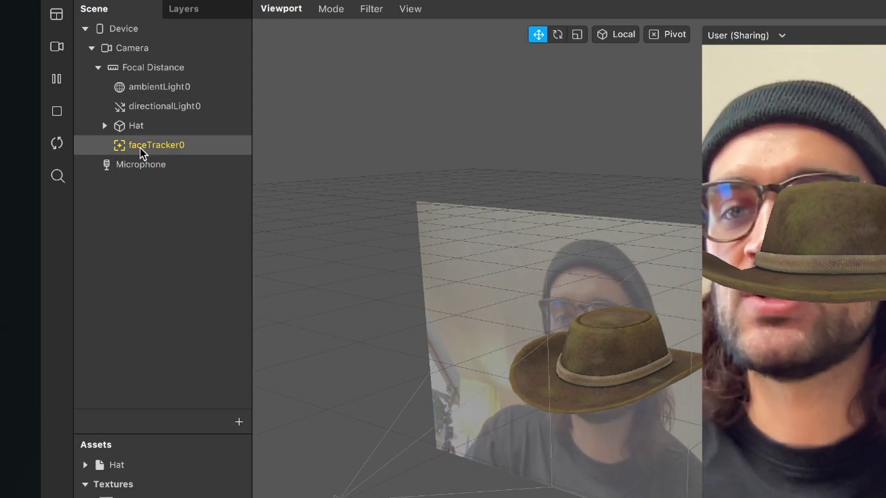
Parent the Hat under faceTracker0 and view it from another angle
click(148, 130)
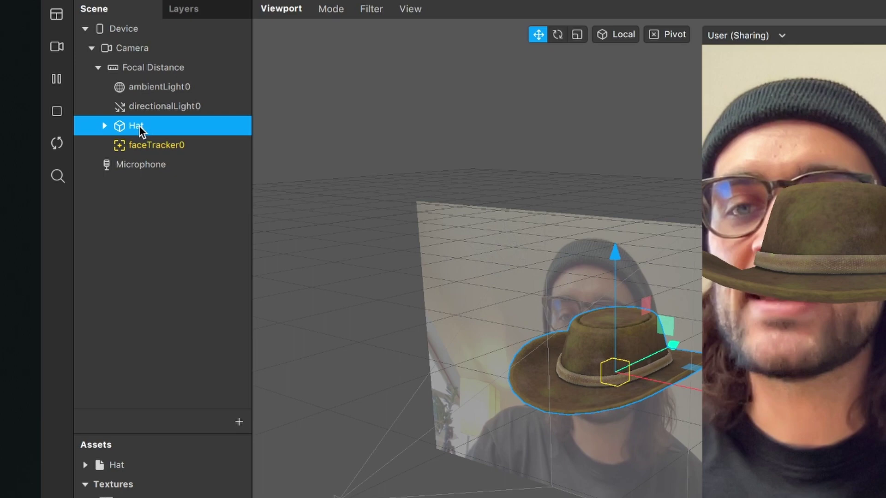
drag(140, 127, 146, 148)
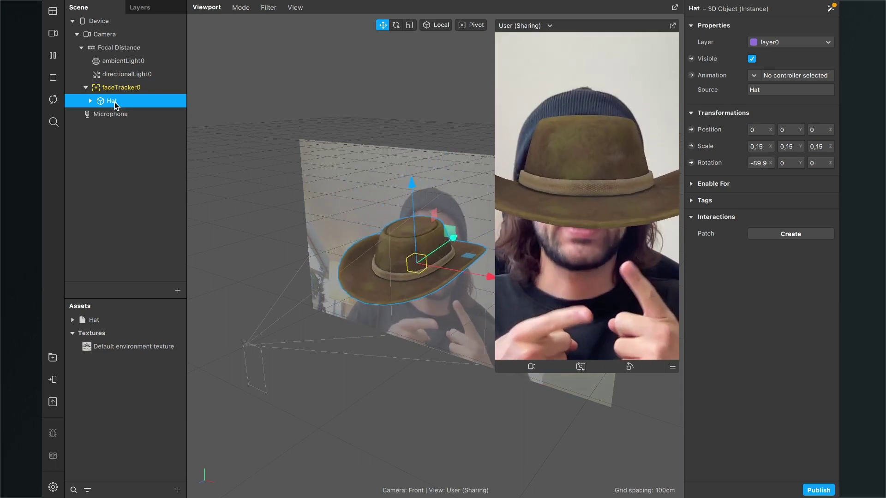
scroll(317, 252, up, 2)
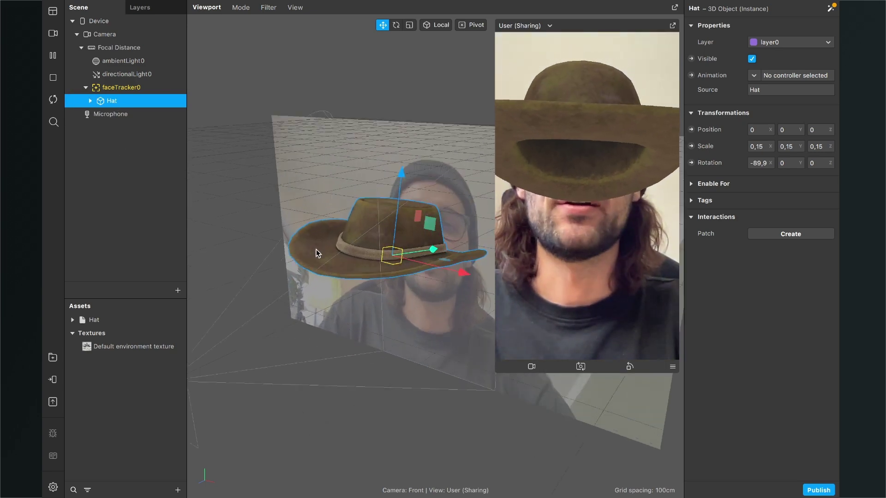
middle_drag(317, 253, 433, 351)
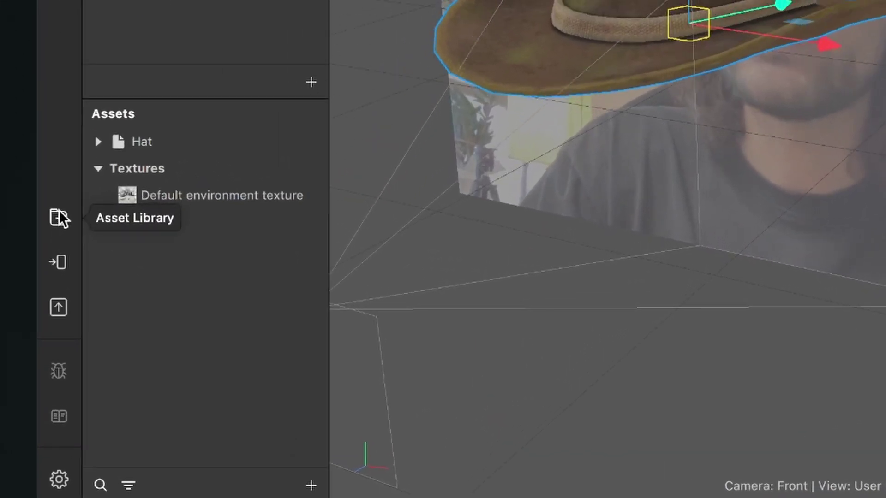
Search the AR Library for 'Occluder' and import the free Head Occluder block
click(59, 218)
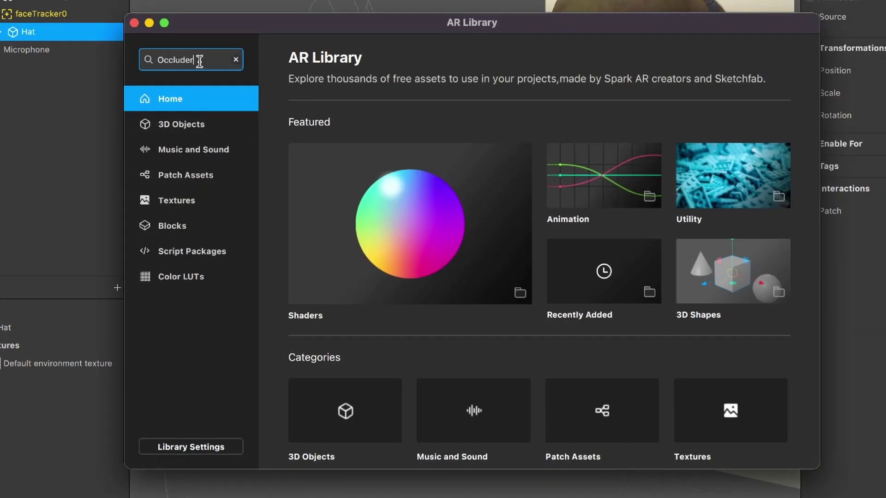
key(Return)
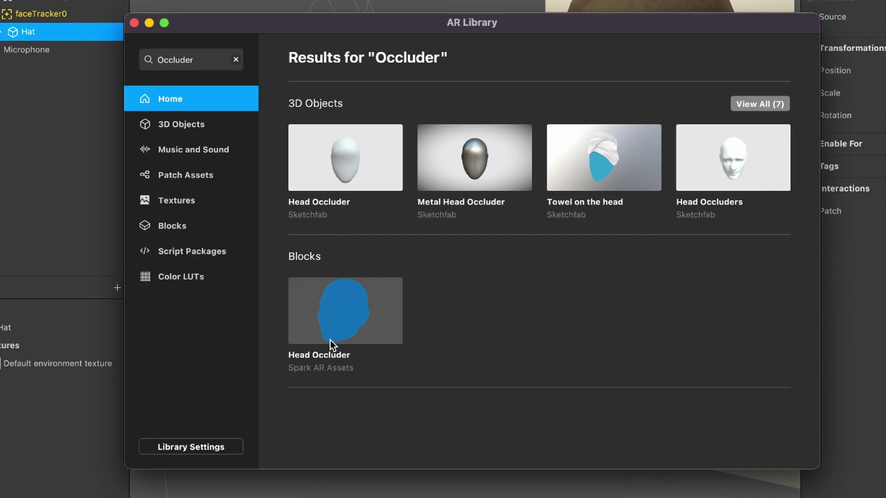
click(349, 307)
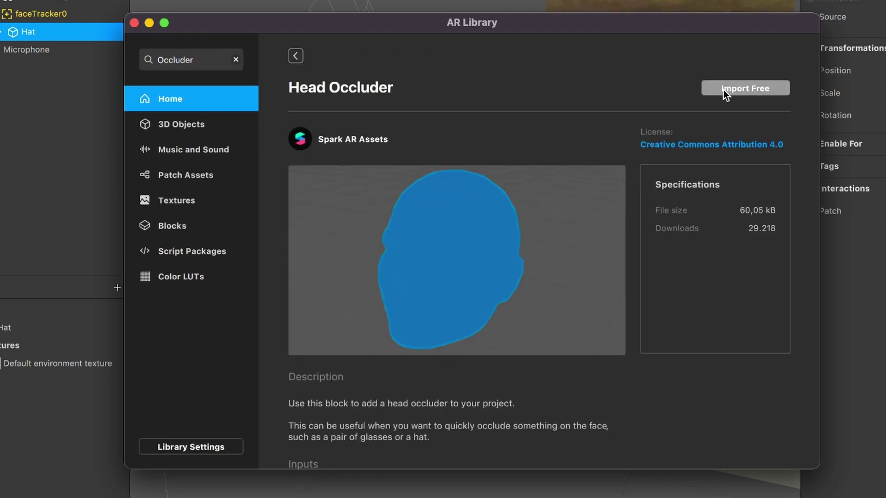
click(724, 89)
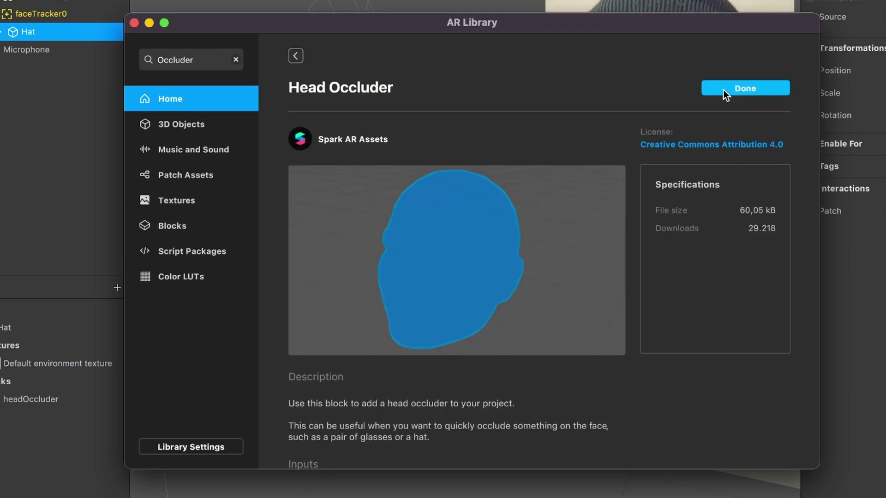
Close the library and add a headOccluder instance to the scene, just above faceTracker0
click(21, 141)
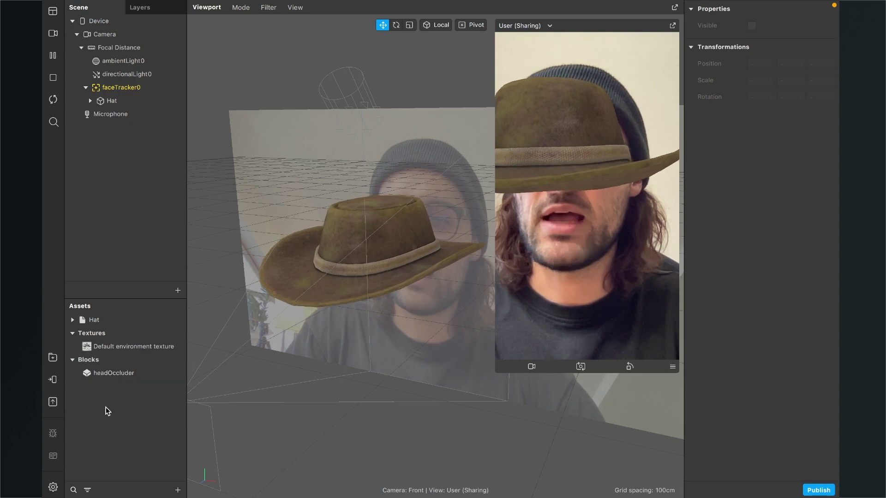
click(109, 376)
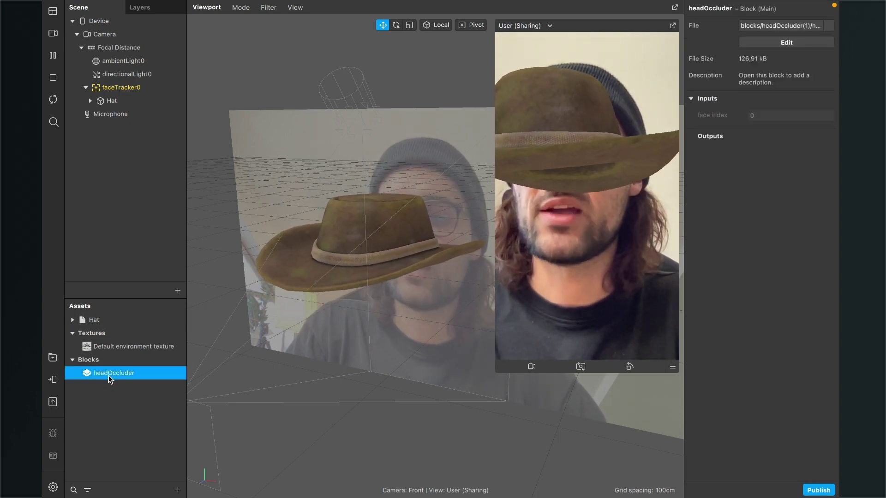
drag(109, 376, 121, 203)
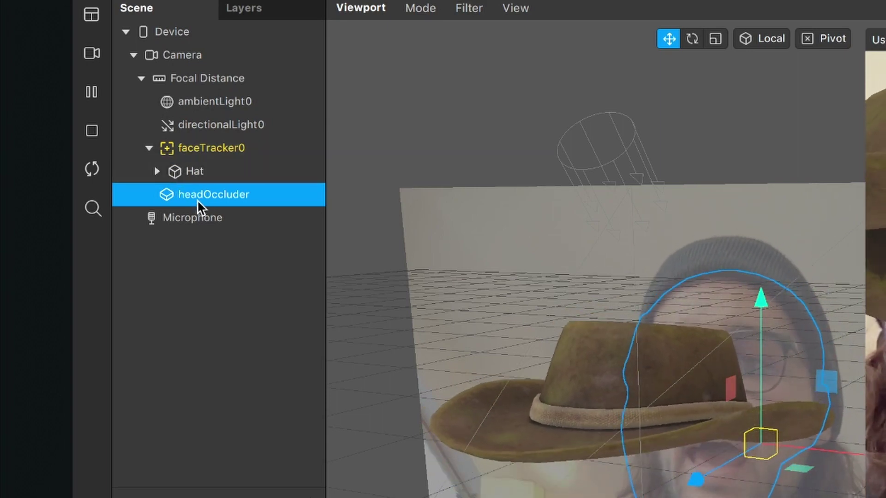
drag(201, 197, 201, 132)
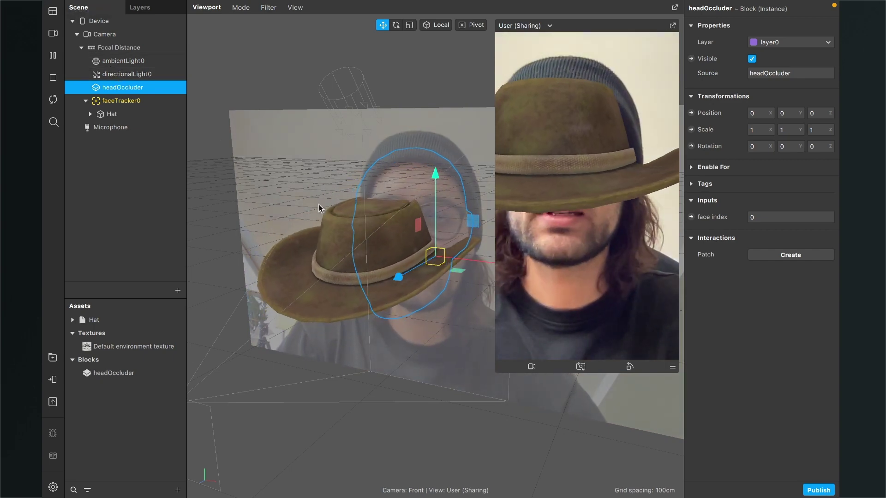
Raise the Hat to about Position Y 0,078 so it rests on top of the head
scroll(339, 174, down, 5)
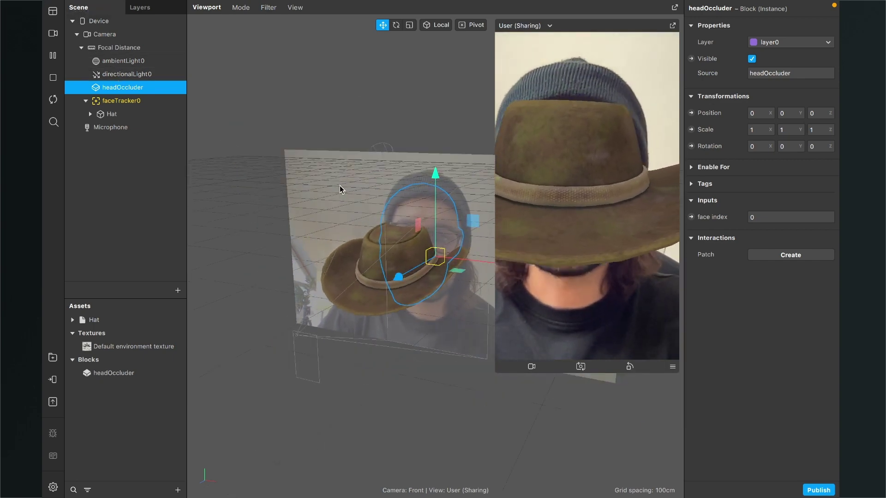
drag(308, 182, 250, 184)
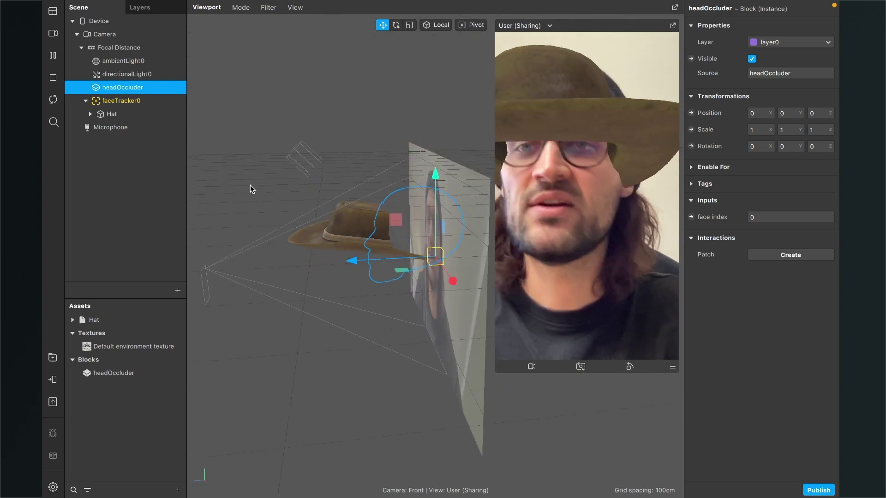
click(124, 117)
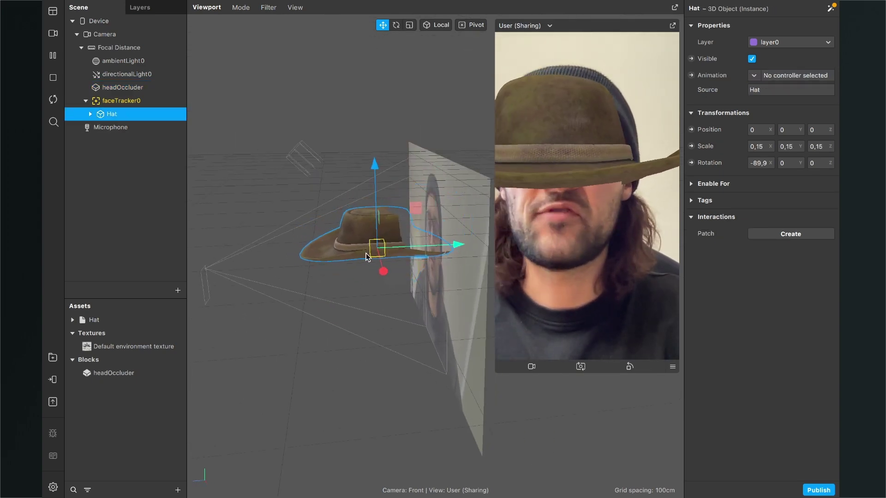
drag(395, 246, 335, 303)
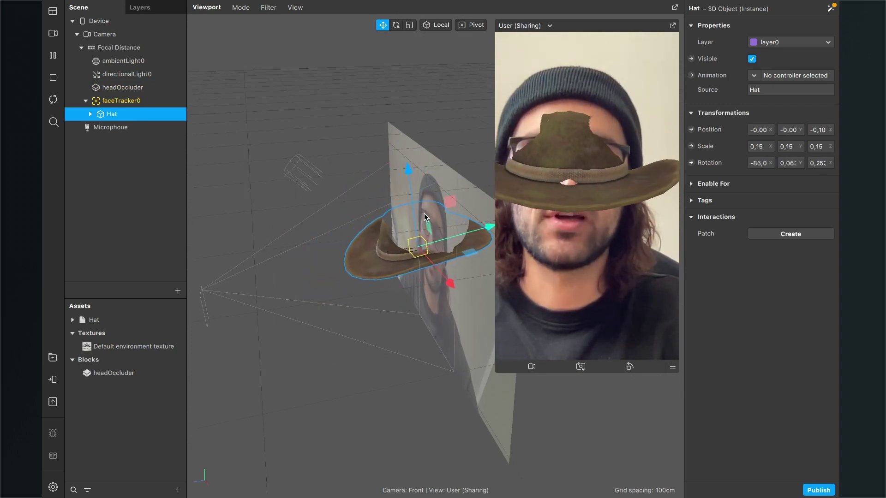
drag(325, 278, 374, 260)
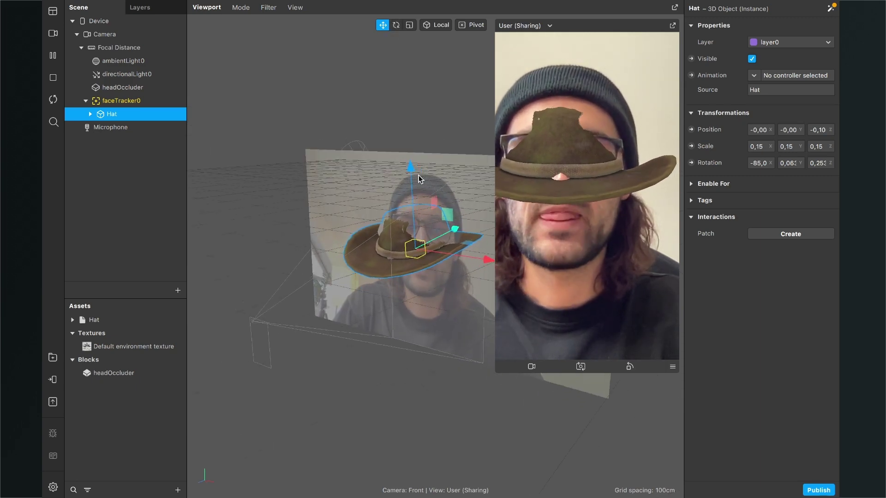
drag(410, 170, 409, 137)
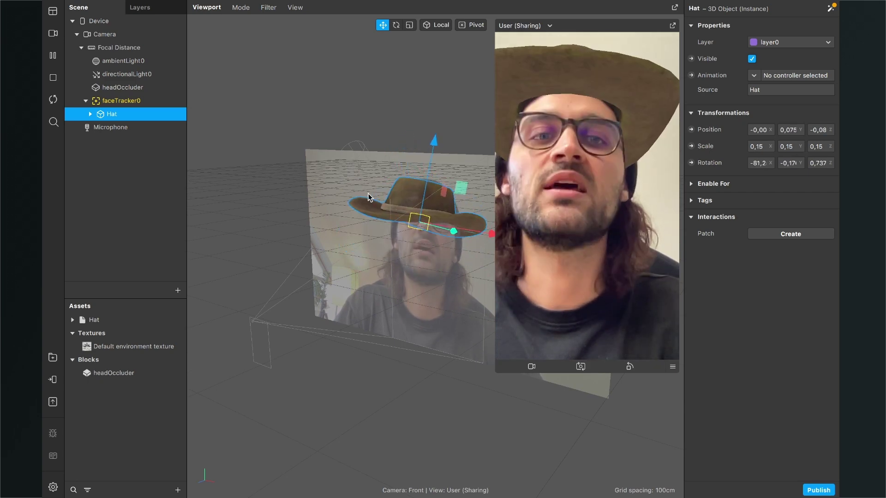
middle_drag(352, 224, 424, 221)
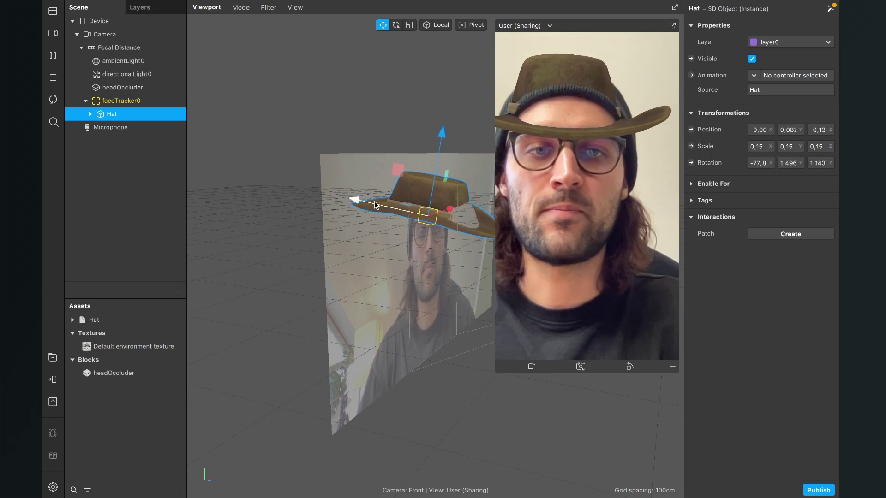
middle_drag(450, 231, 478, 219)
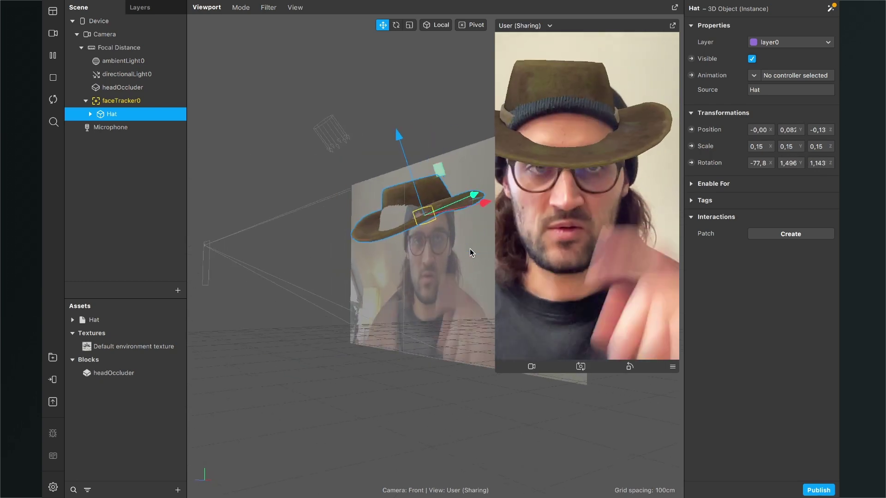
middle_drag(470, 248, 419, 281)
drag(480, 221, 475, 221)
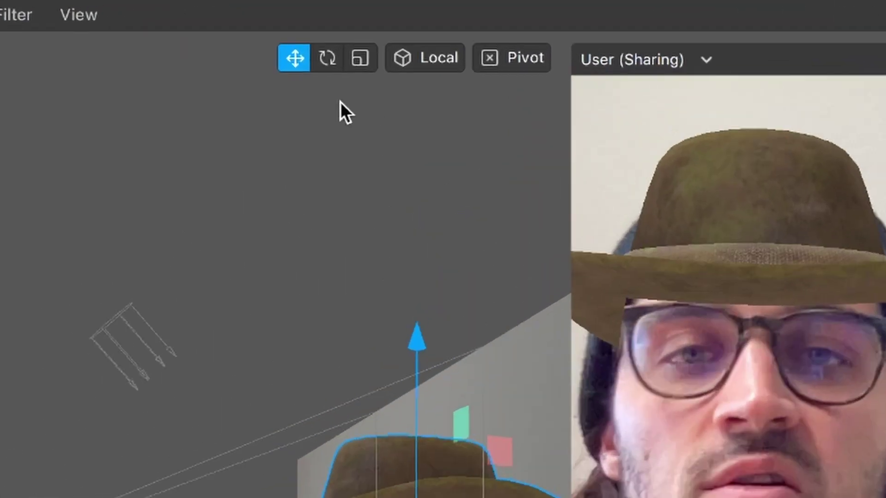
Tilt the Hat back to roughly -100 X rotation so it sits snugly on the head
click(327, 57)
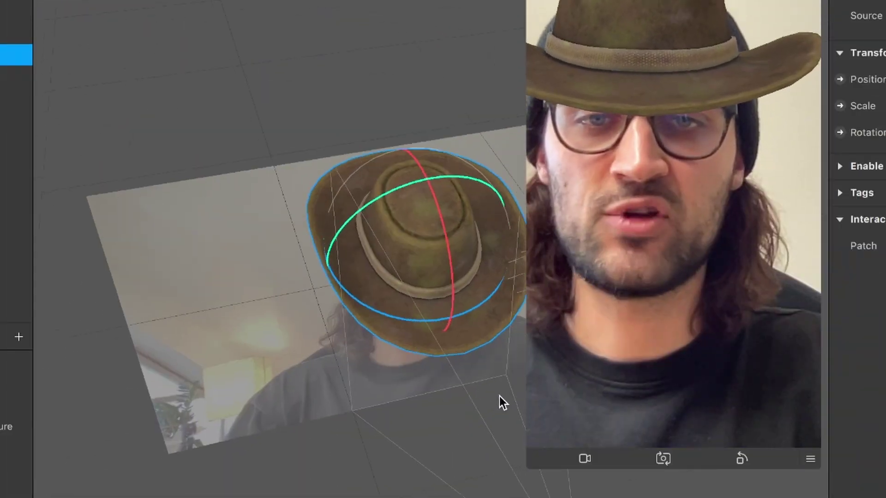
drag(499, 396, 511, 361)
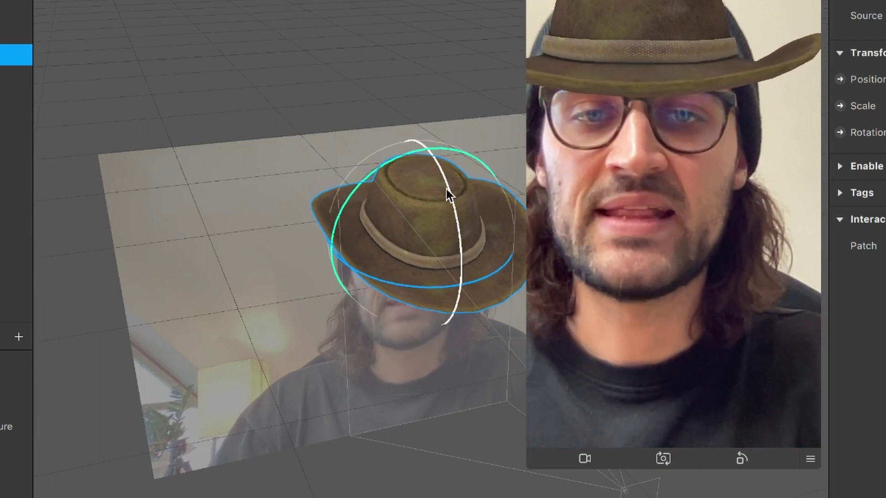
drag(447, 188, 436, 170)
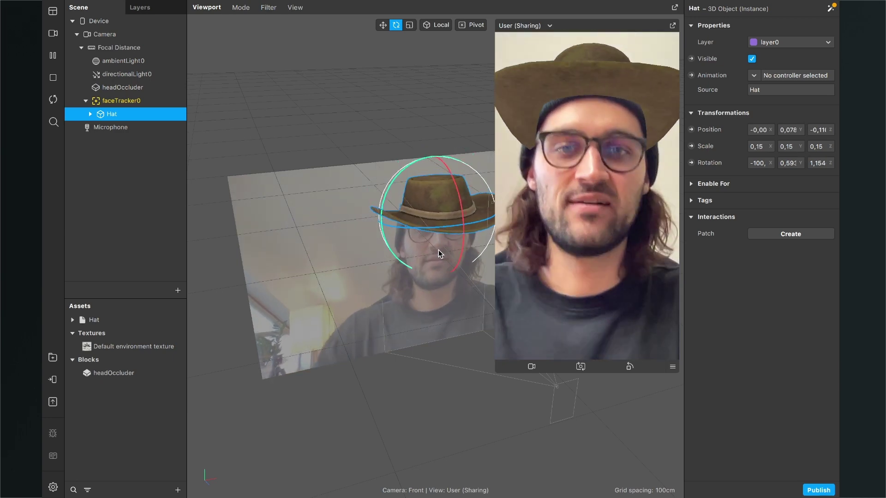
drag(398, 352, 362, 340)
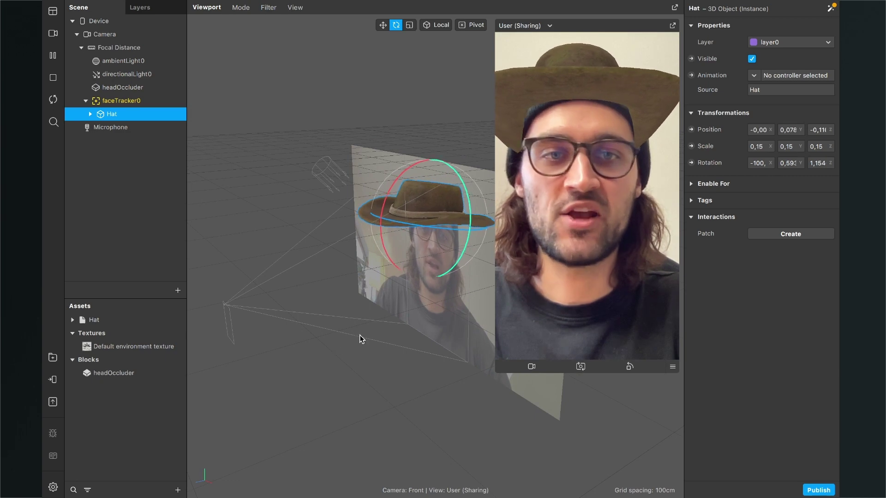